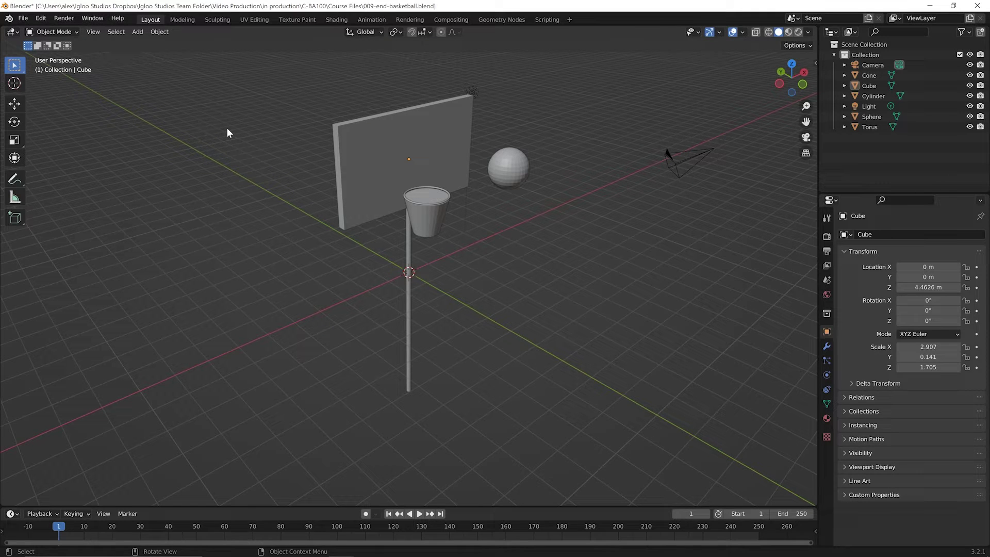
# - Start a new General file, discarding the unsaved changes to the basketball scene
pyautogui.click(23, 19)
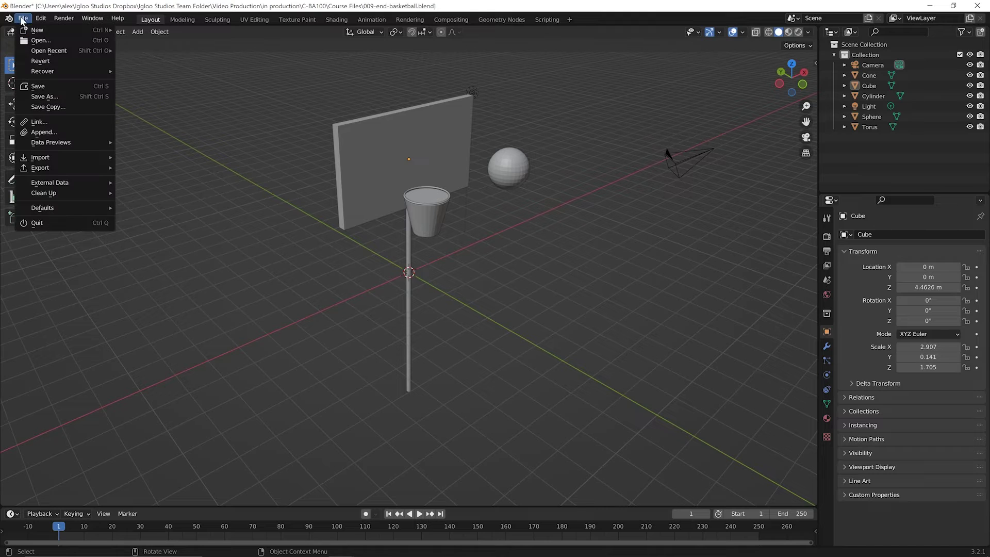
pyautogui.moveTo(41, 30)
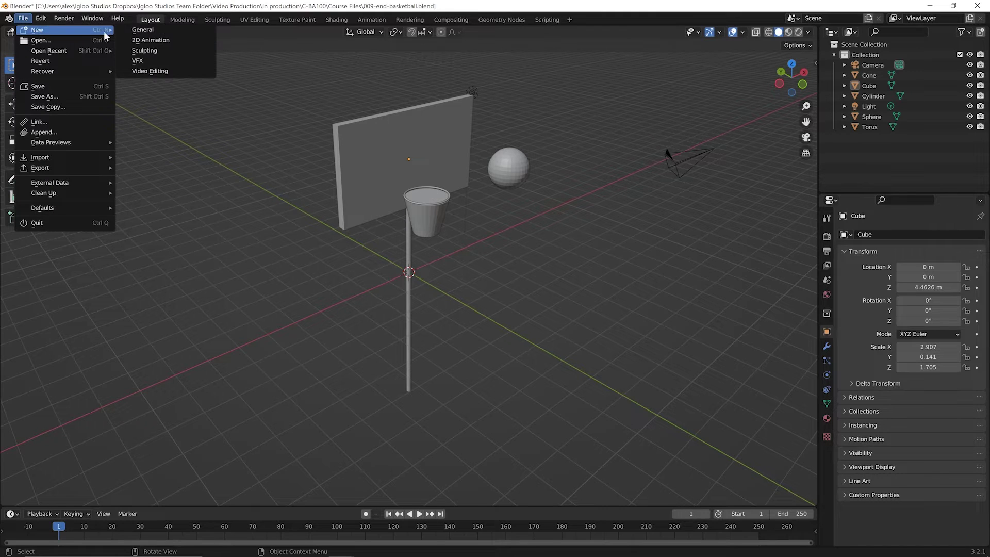
pyautogui.click(143, 30)
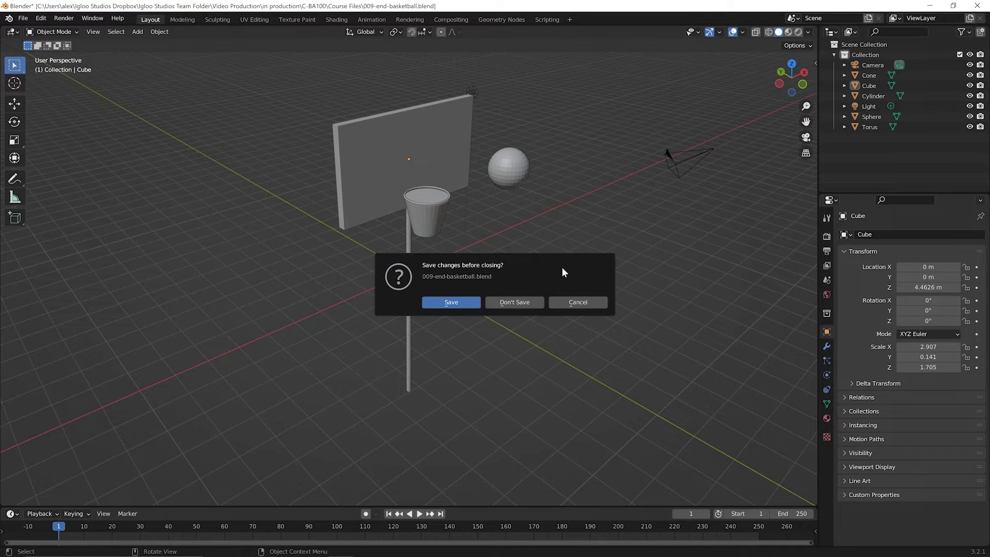
pyautogui.click(518, 302)
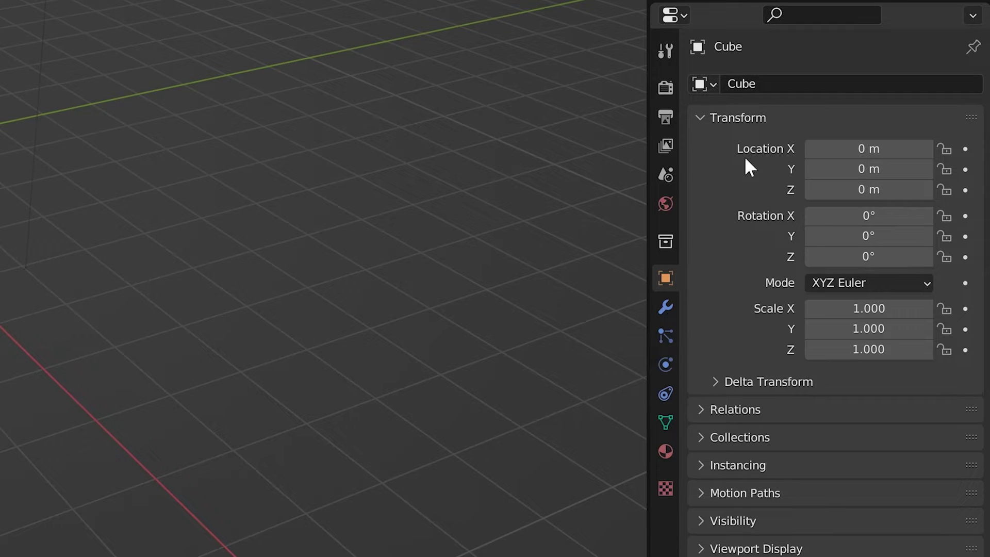
# - Set the default cube's X location to 1 m
pyautogui.click(732, 122)
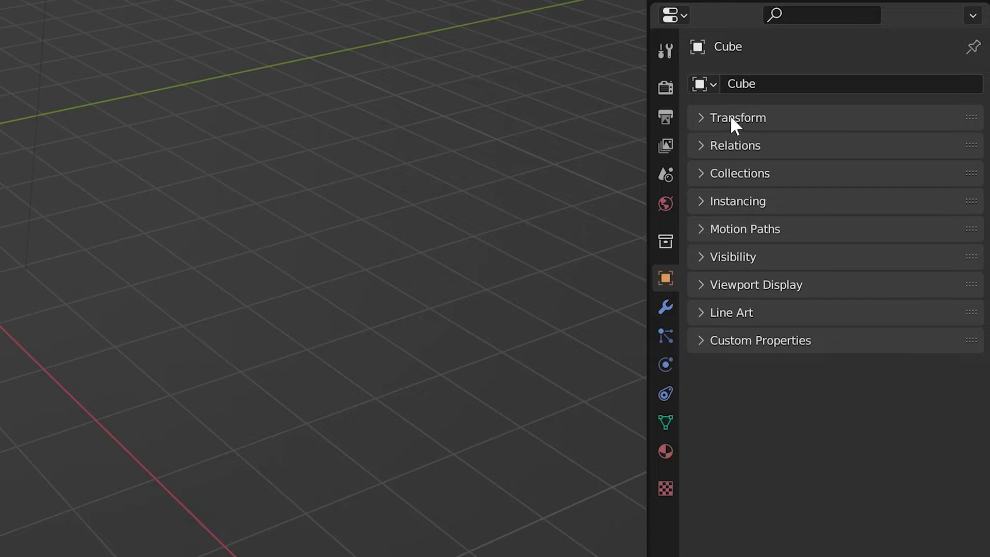
pyautogui.click(734, 125)
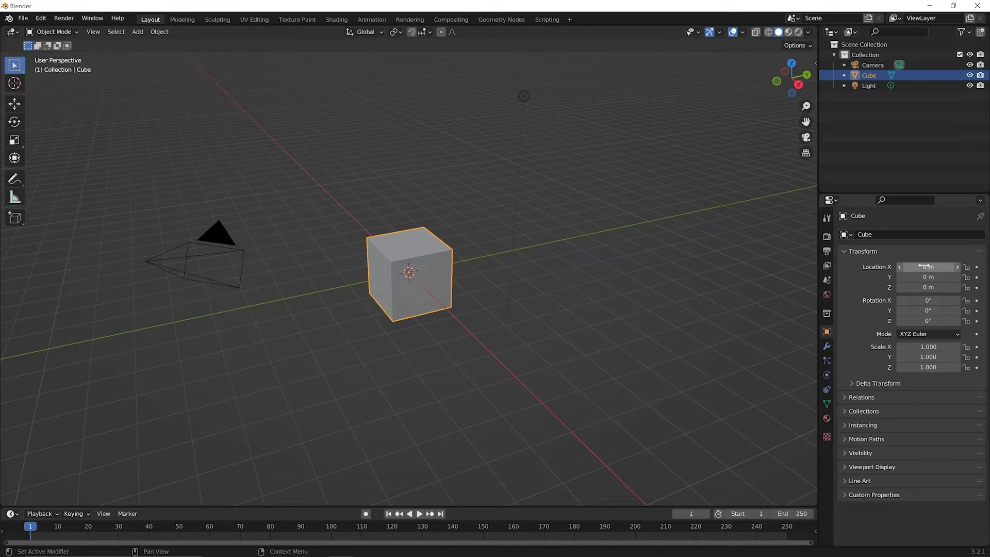
pyautogui.click(924, 267)
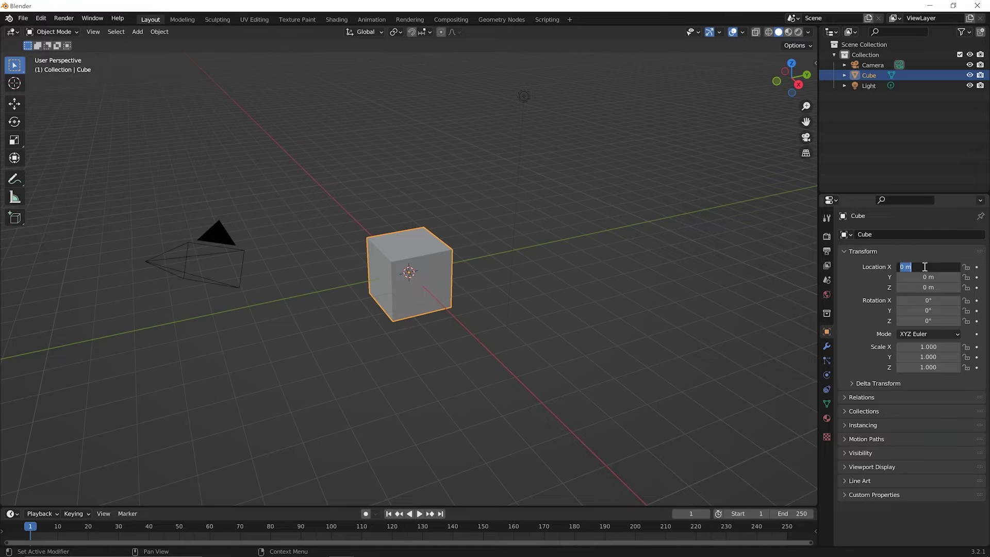
pyautogui.write('1')
pyautogui.press('Return')
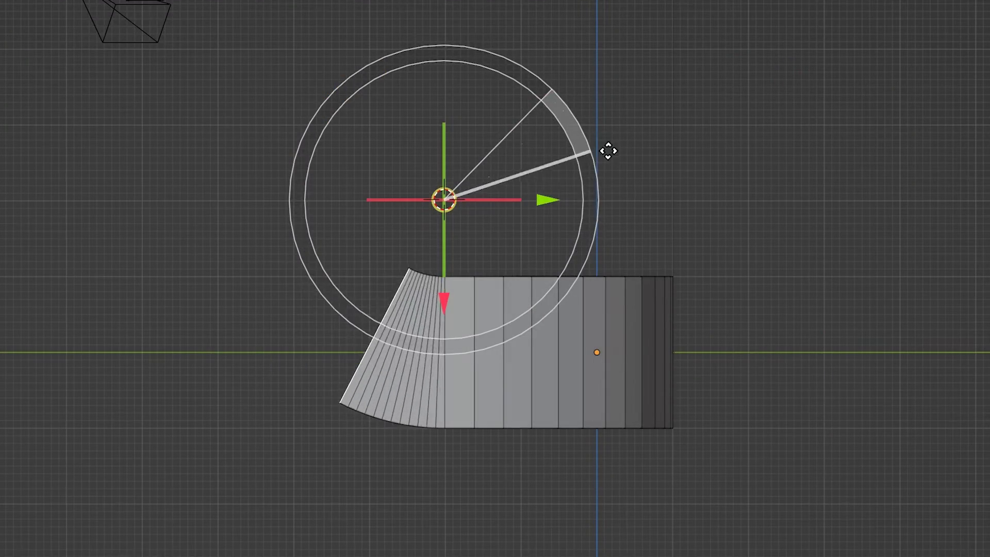
pyautogui.moveTo(605, 150); pyautogui.dragTo(605, 221)
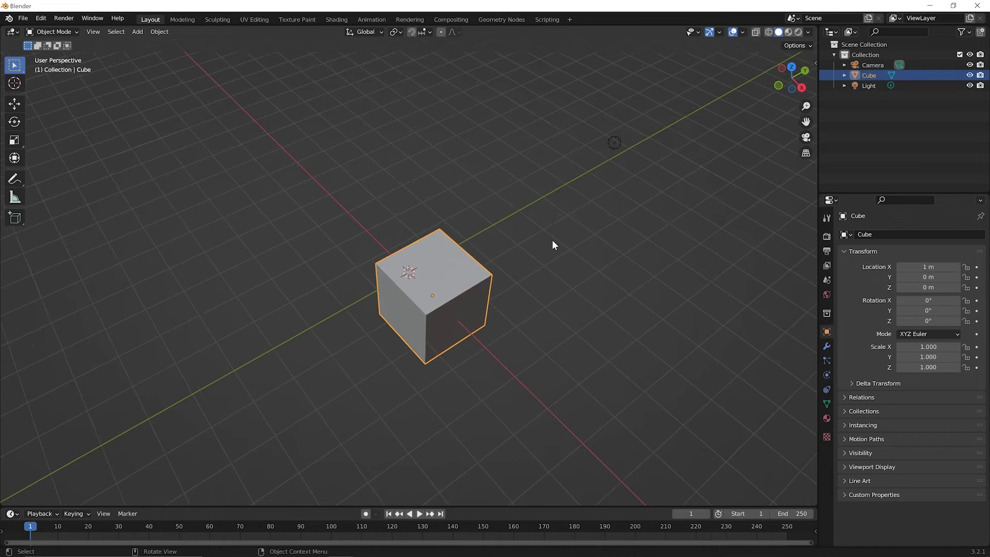
# - Rotate the cube by setting its X rotation and its Y rotation to 45° each
pyautogui.scroll(1, 310, 362)
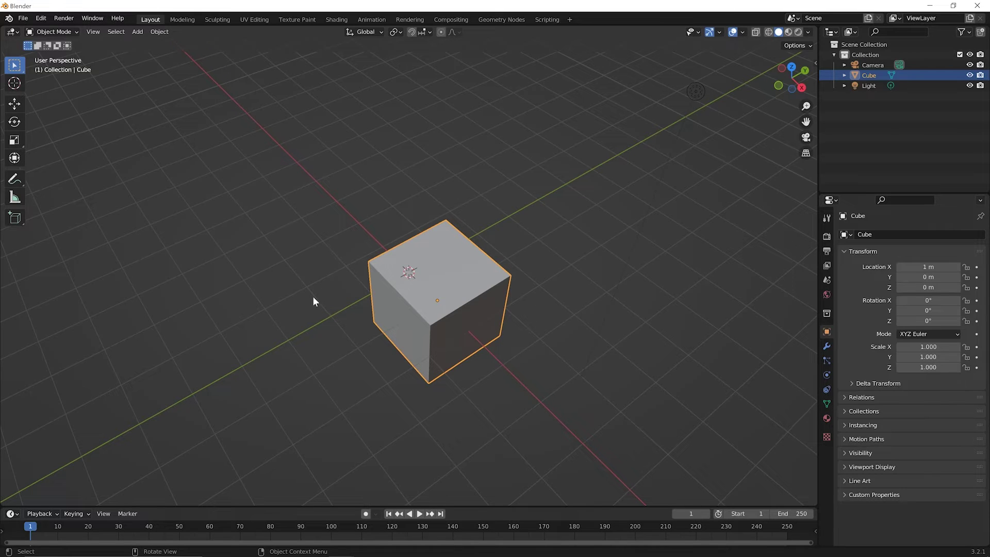
pyautogui.click(930, 301)
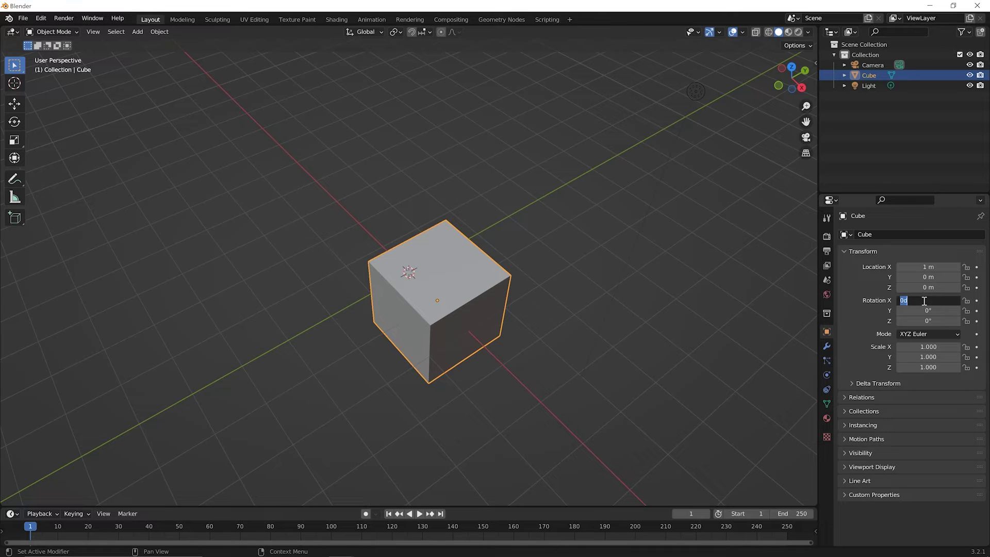
pyautogui.write('45')
pyautogui.press('Return')
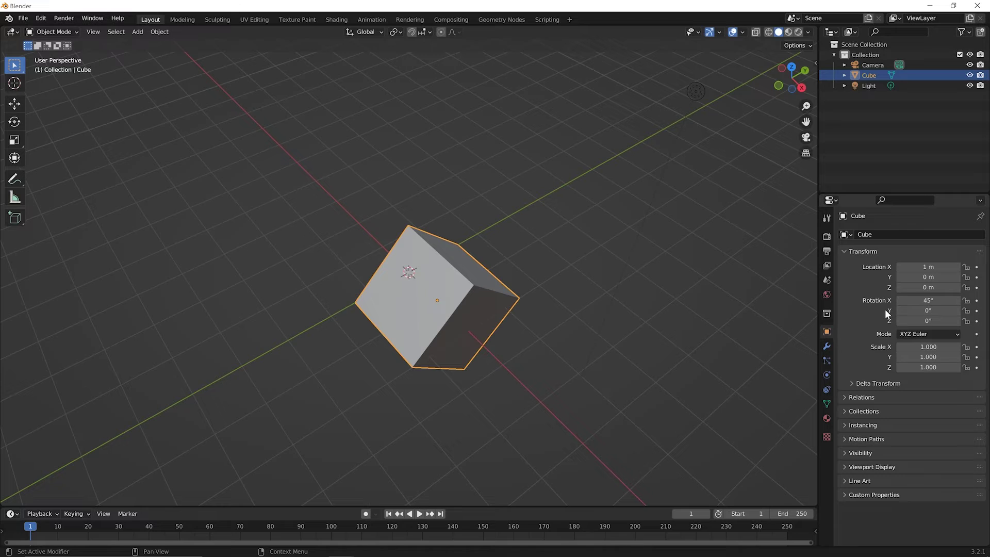
pyautogui.click(928, 311)
pyautogui.write('45')
pyautogui.press('Return')
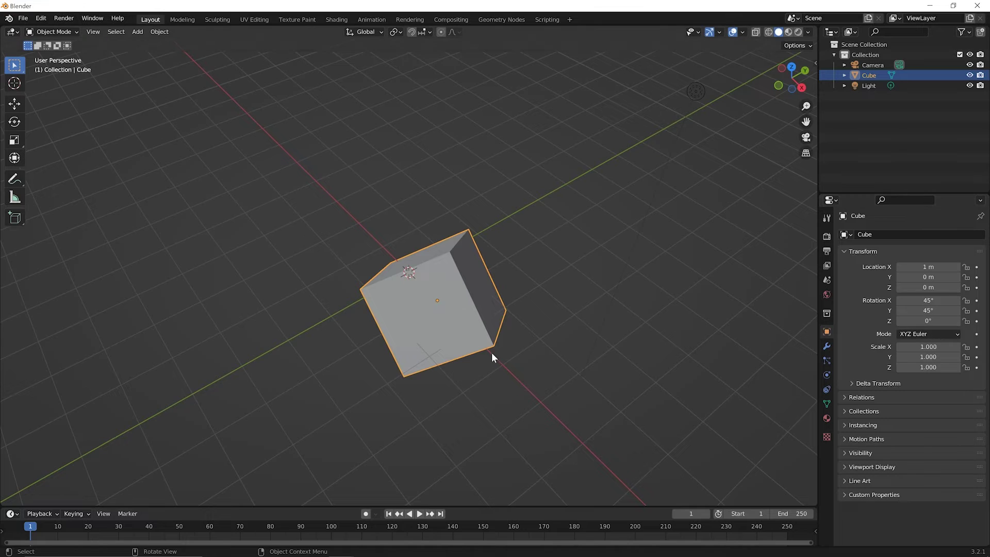
# - Stretch the cube along its local Z axis by setting its Z scale to 2
pyautogui.moveTo(490, 352); pyautogui.dragTo(466, 354, button='middle')
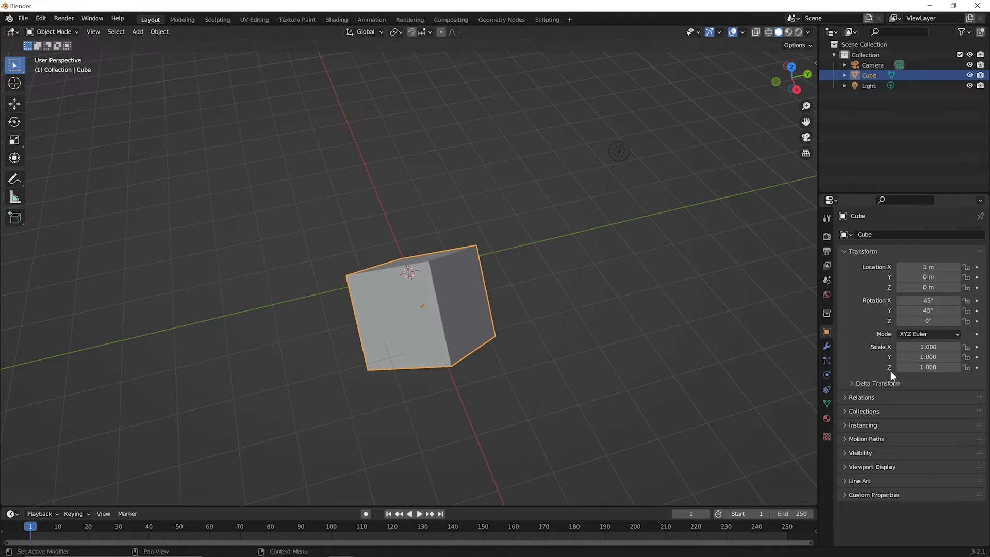
pyautogui.click(928, 368)
pyautogui.write('2')
pyautogui.press('Return')
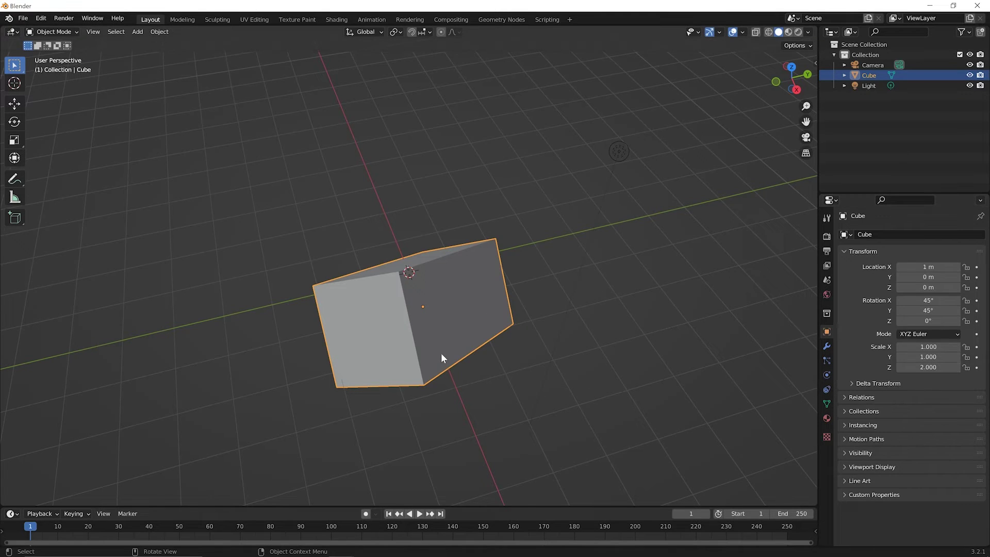
pyautogui.moveTo(441, 353); pyautogui.dragTo(407, 310, button='middle')
pyautogui.moveTo(396, 258); pyautogui.dragTo(407, 236, button='middle')
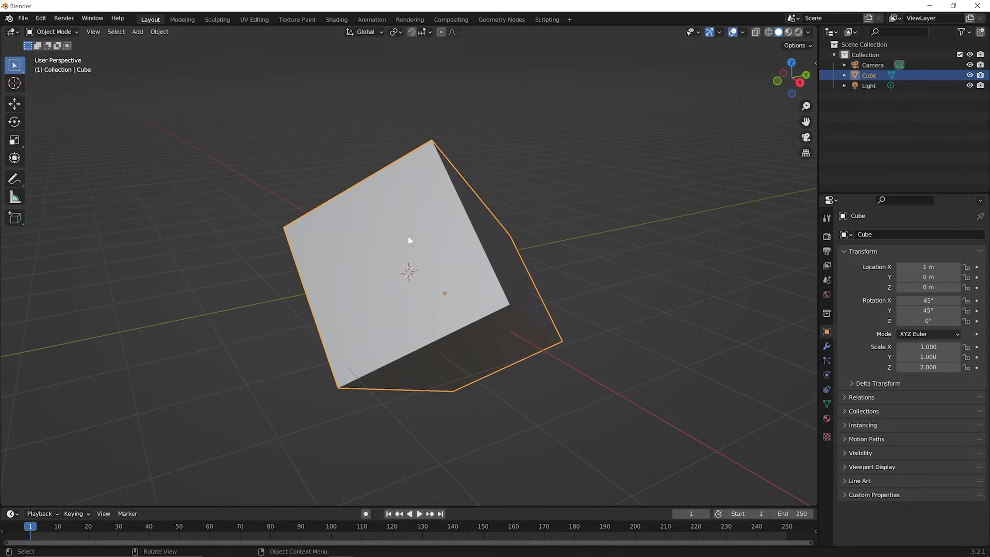
pyautogui.scroll(-4, 407, 236)
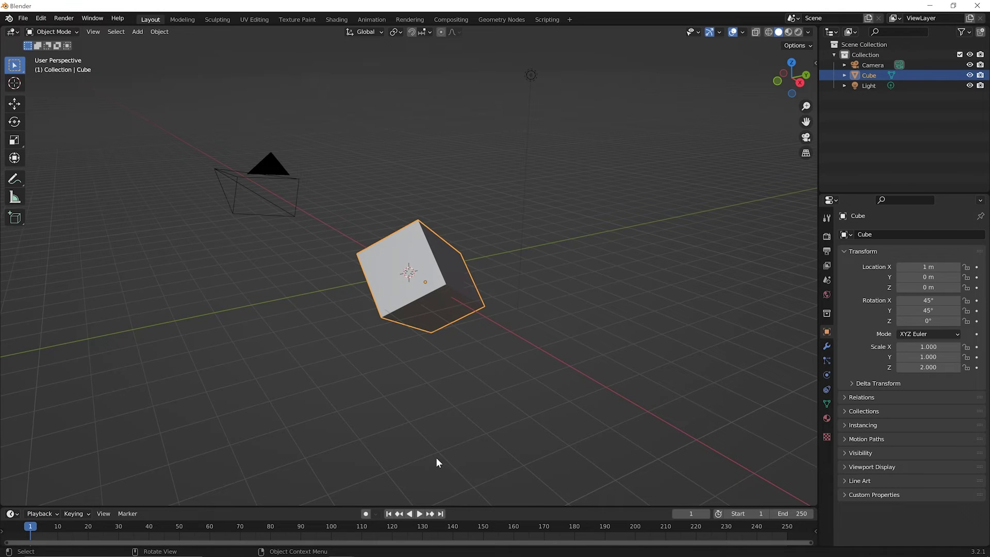
pyautogui.moveTo(405, 309); pyautogui.dragTo(332, 259, button='middle')
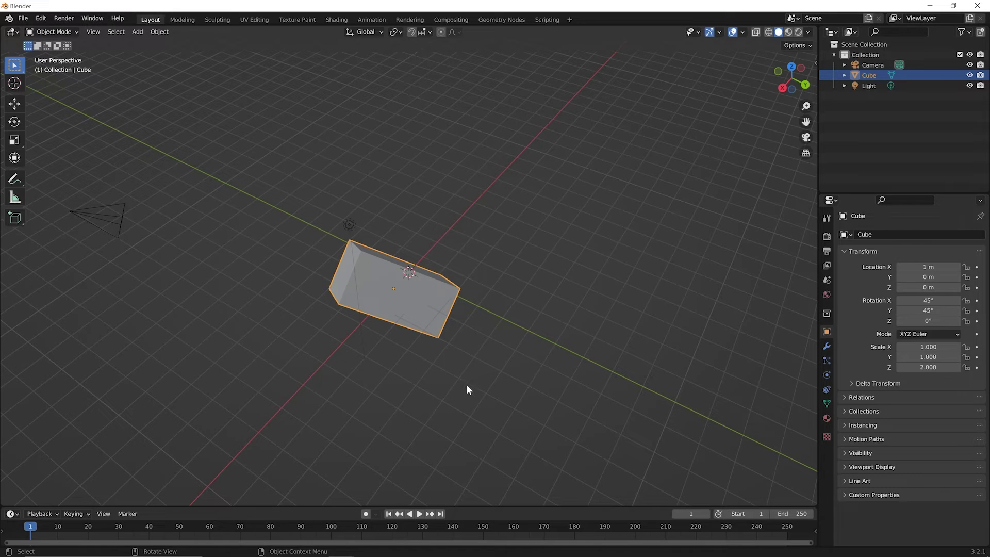
pyautogui.moveTo(466, 385); pyautogui.dragTo(407, 281, button='middle')
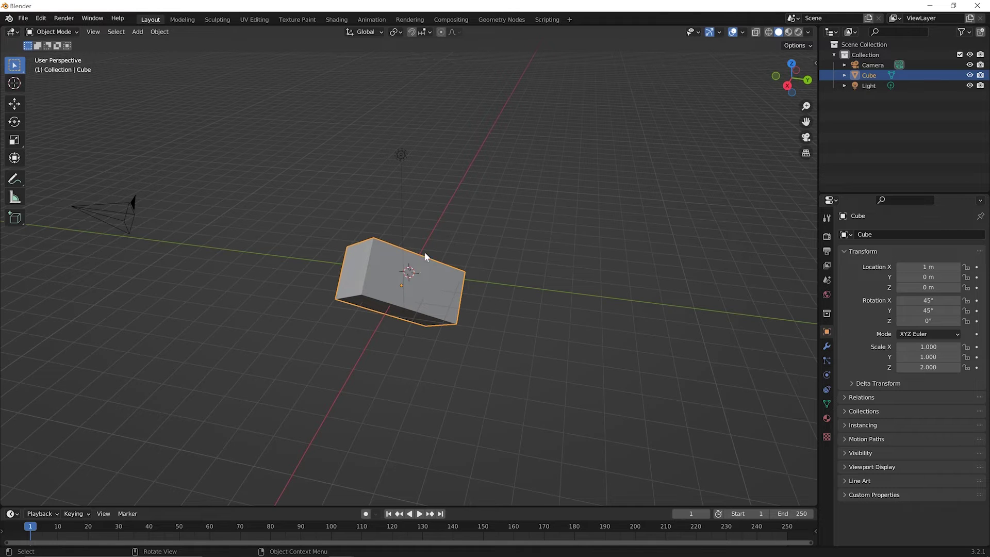
pyautogui.moveTo(400, 289); pyautogui.dragTo(416, 277, button='middle')
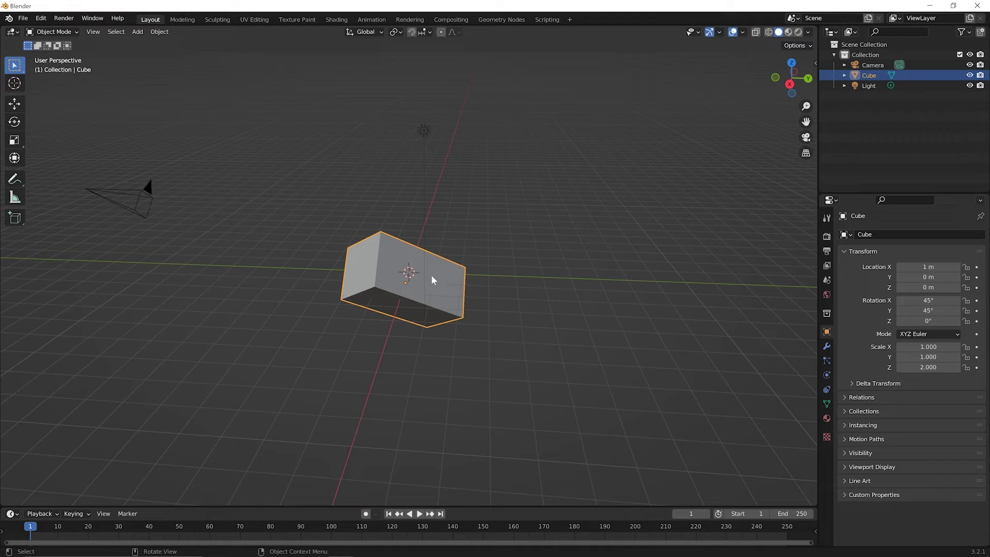
# - Show the viewport sidebar, view the active tool's options and return to the cube's item transforms
pyautogui.press('n')
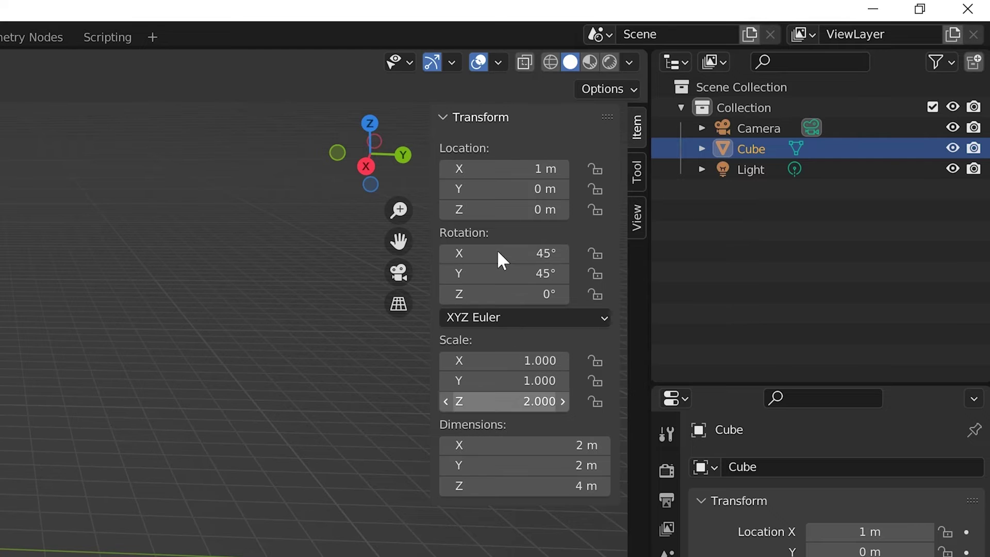
pyautogui.click(637, 174)
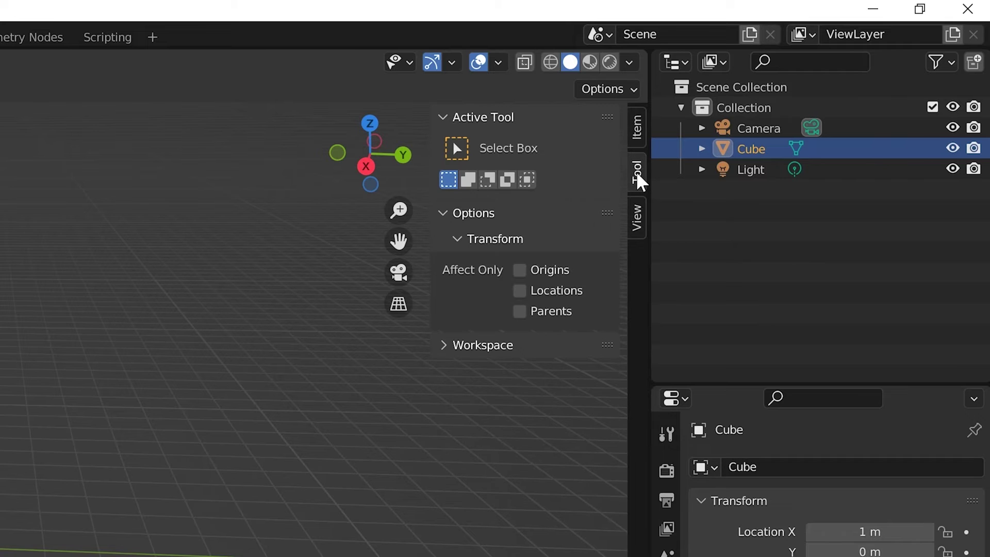
pyautogui.click(638, 130)
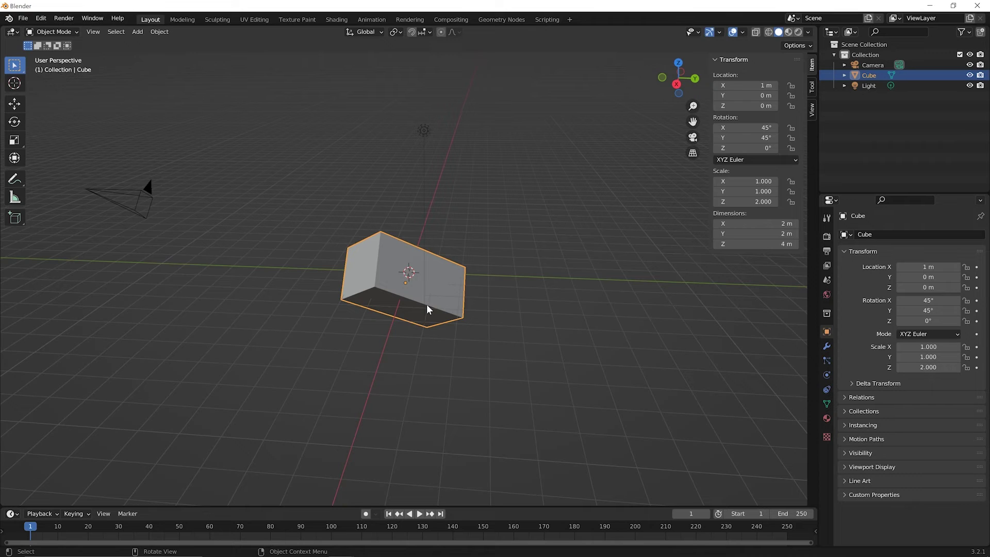
# - Apply all transforms to the cube so that its current pose becomes the new default
pyautogui.press('ctrl')
pyautogui.hotkey('ctrl', 'a')
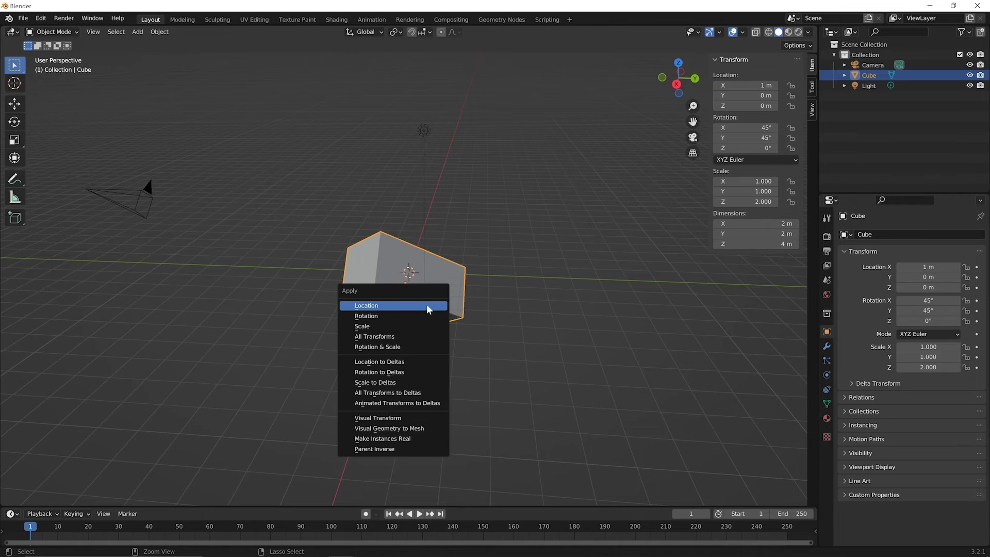
pyautogui.click(403, 337)
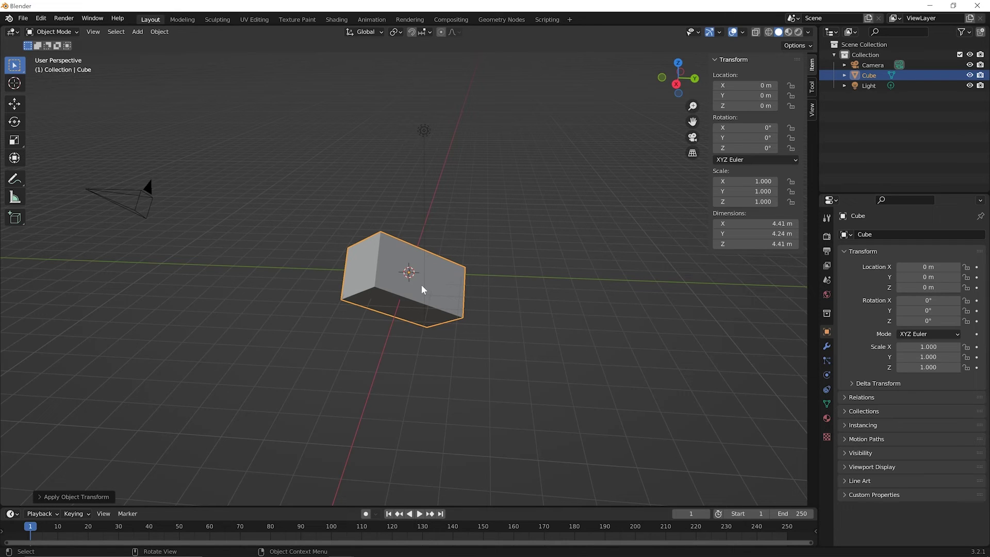
# - Set the X rotation of the cube with applied transforms to 45°
pyautogui.click(766, 128)
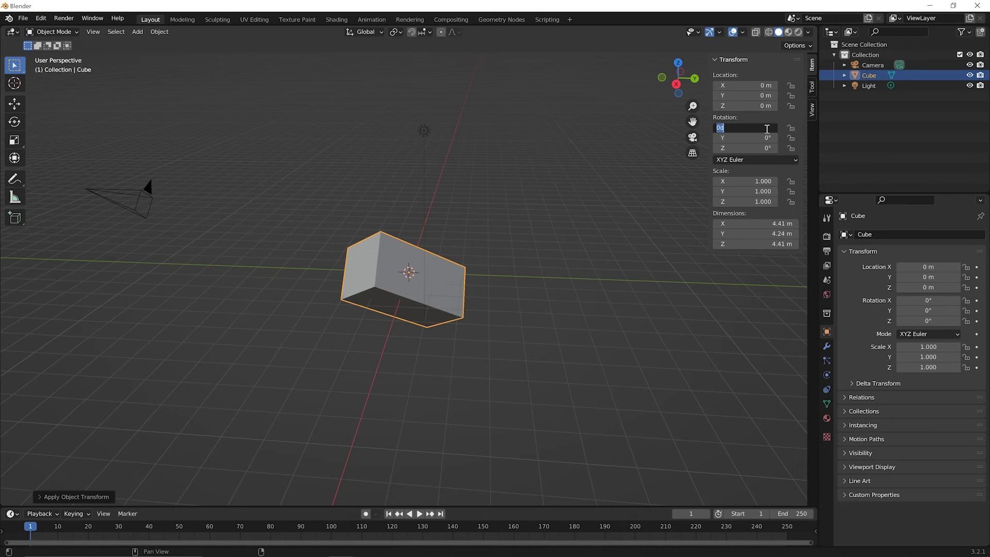
pyautogui.write('45')
pyautogui.press('Return')
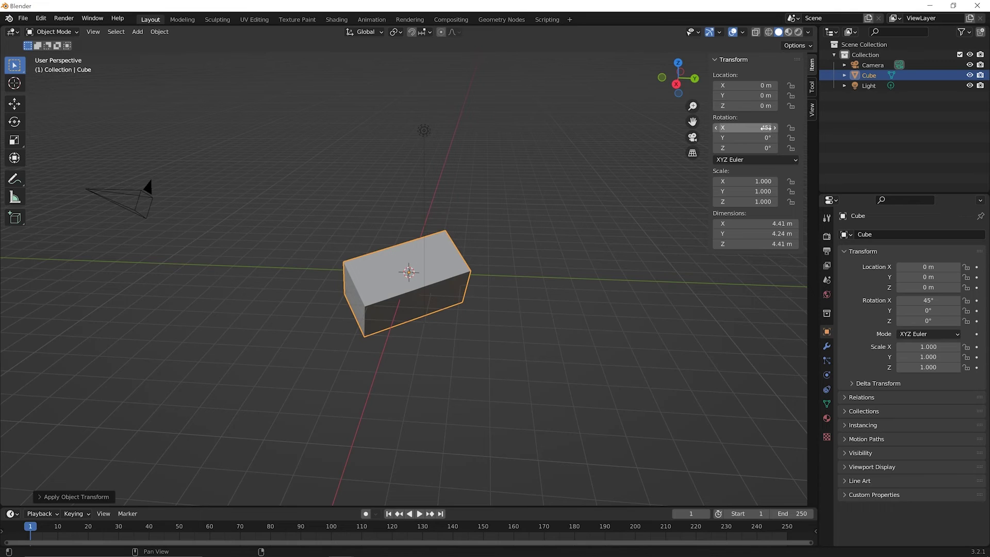